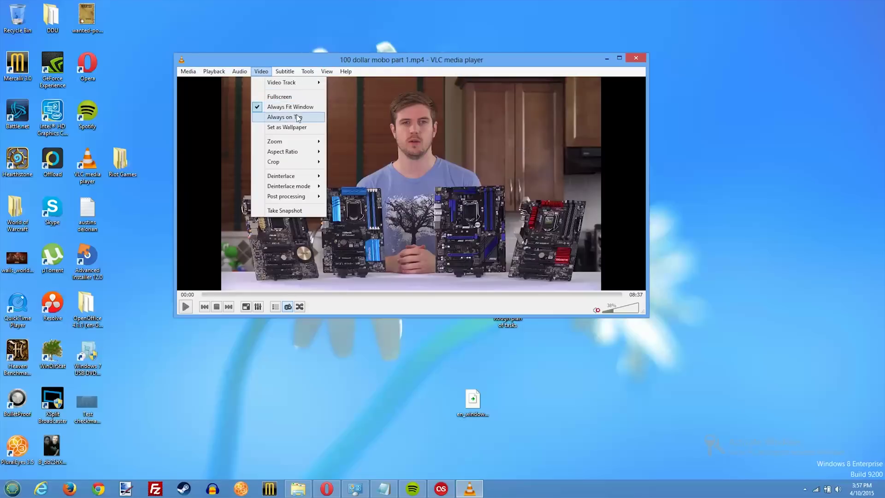
Keep the VLC window always on top and start playing '100 dollar mobo part 1'.
left_click(295, 115)
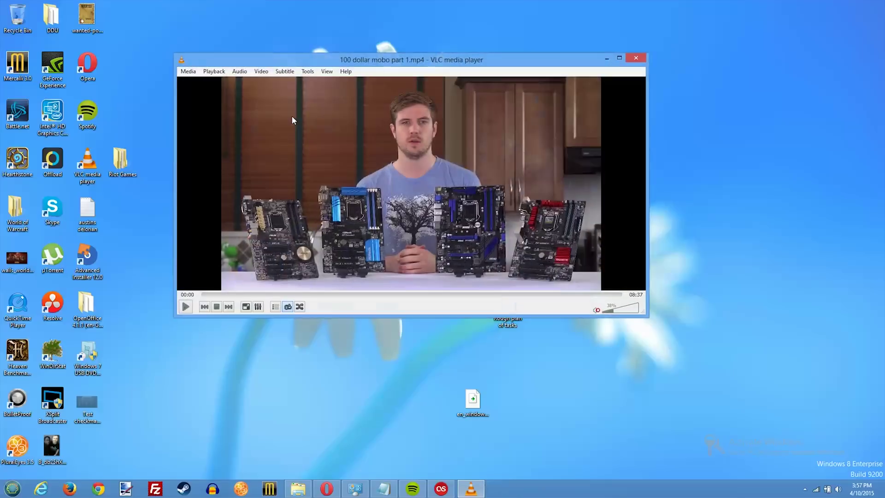
left_click(186, 307)
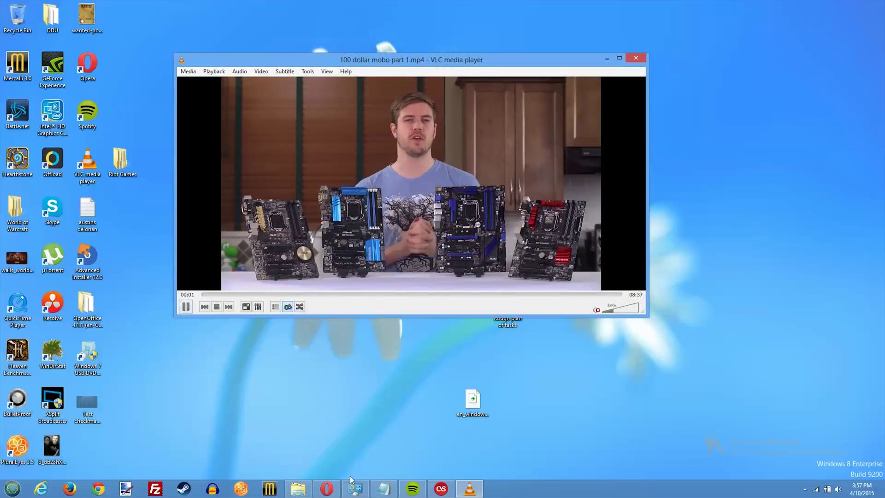
left_click(355, 489)
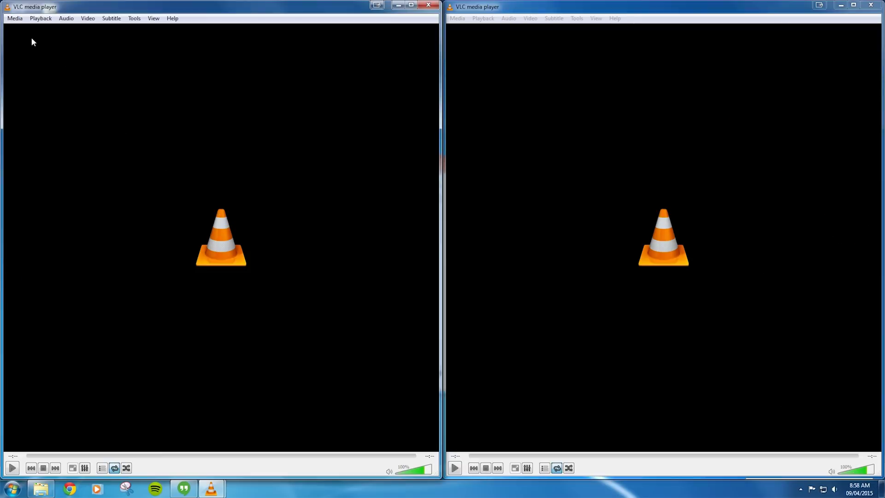
Open the Stream dialog with Linus Tech Tips #6.mp4 added as the source.
left_click(15, 18)
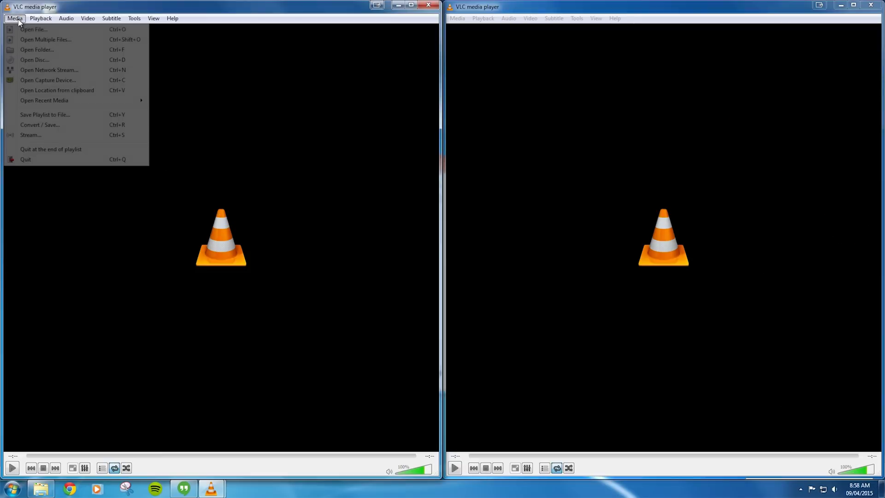
left_click(46, 135)
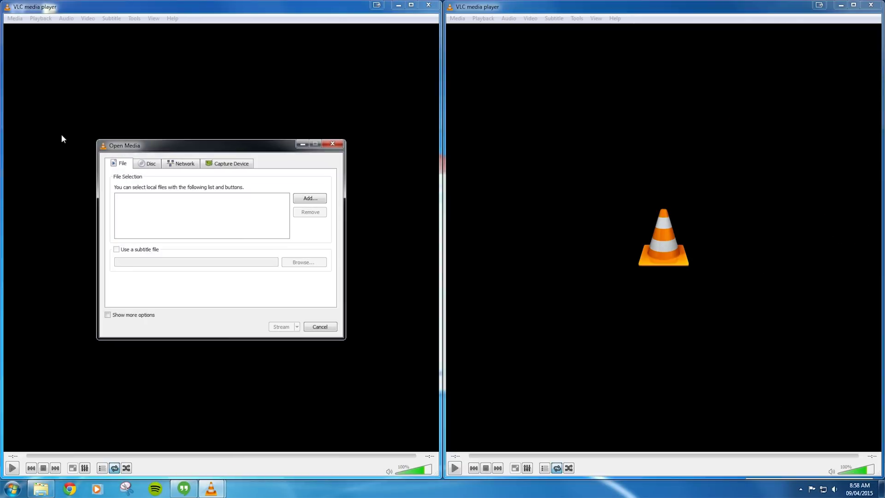
left_click(310, 198)
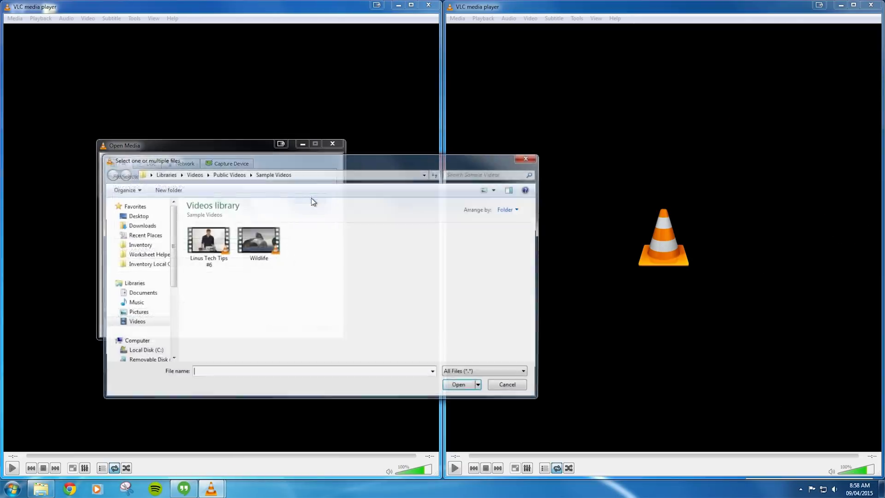
left_click(214, 252)
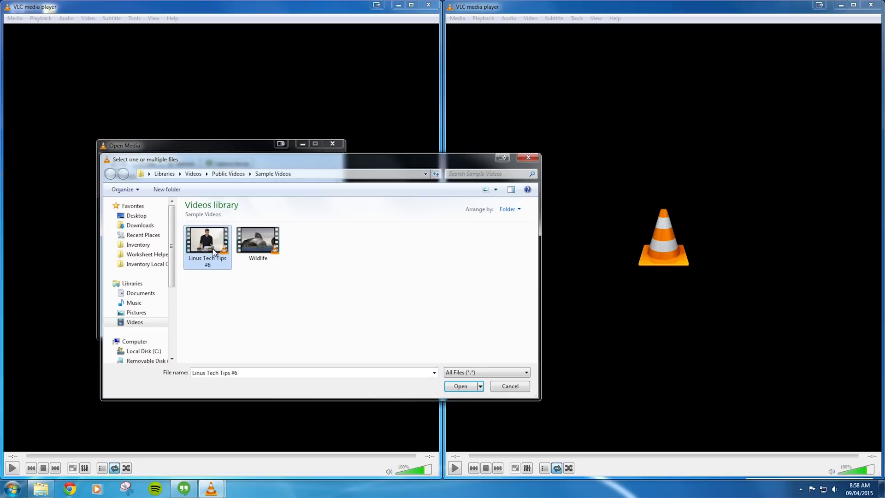
double_click(213, 253)
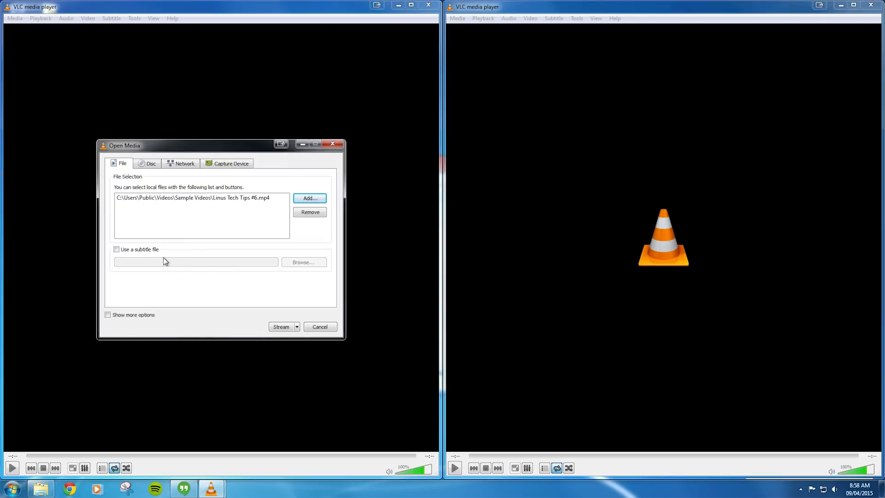
left_click(281, 326)
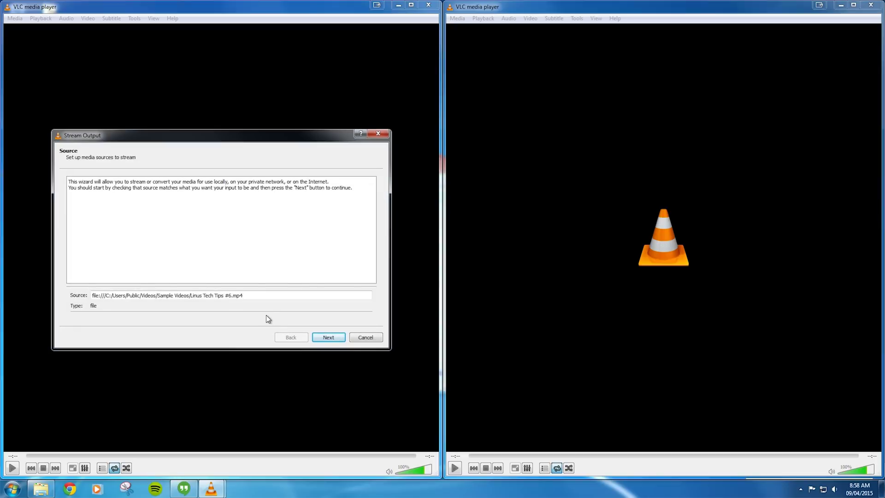
Add an HTTP stream destination on port 8080.
left_click(326, 340)
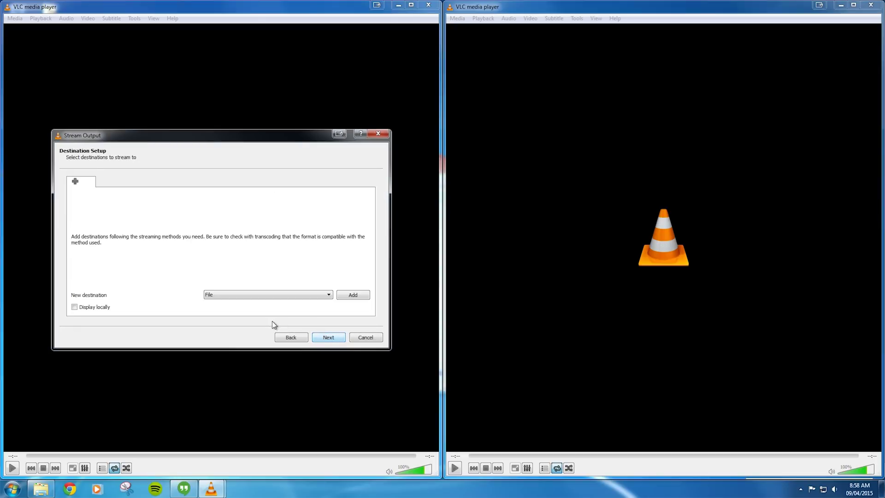
left_click(216, 296)
left_click(259, 307)
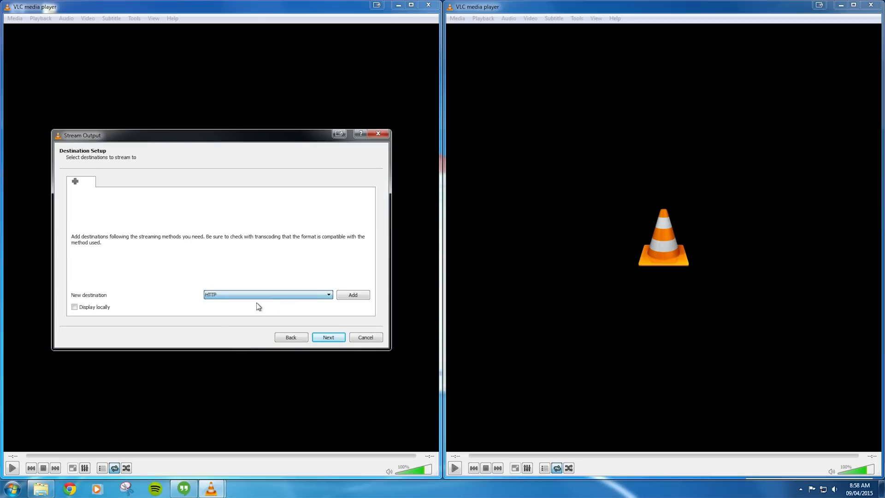
left_click(354, 295)
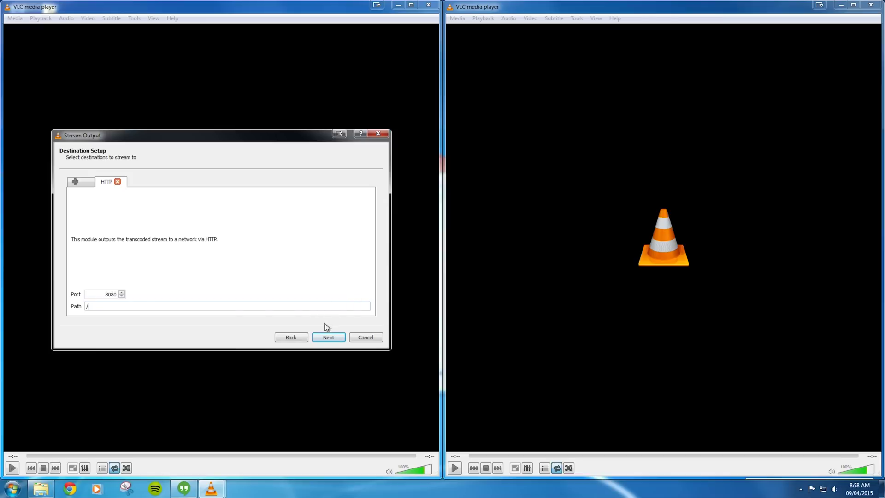
Transcode with the Video for Youtube HD profile and start streaming.
left_click(326, 339)
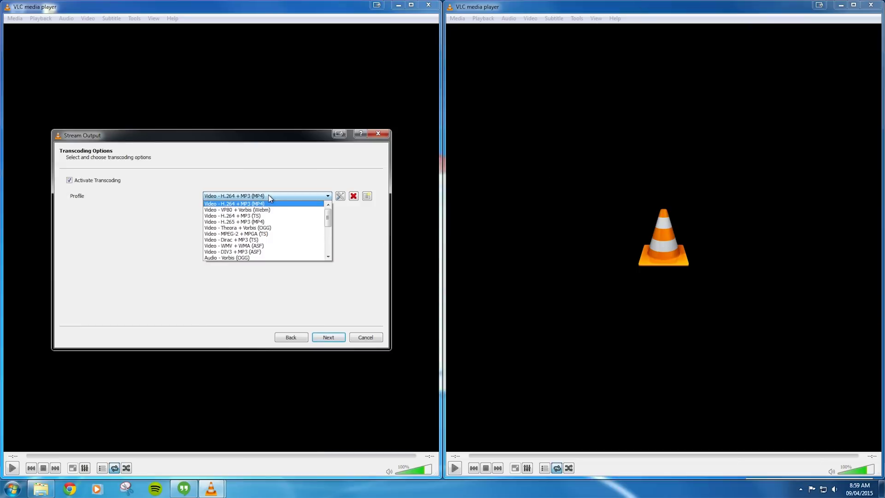
left_click_drag(330, 223, 331, 247)
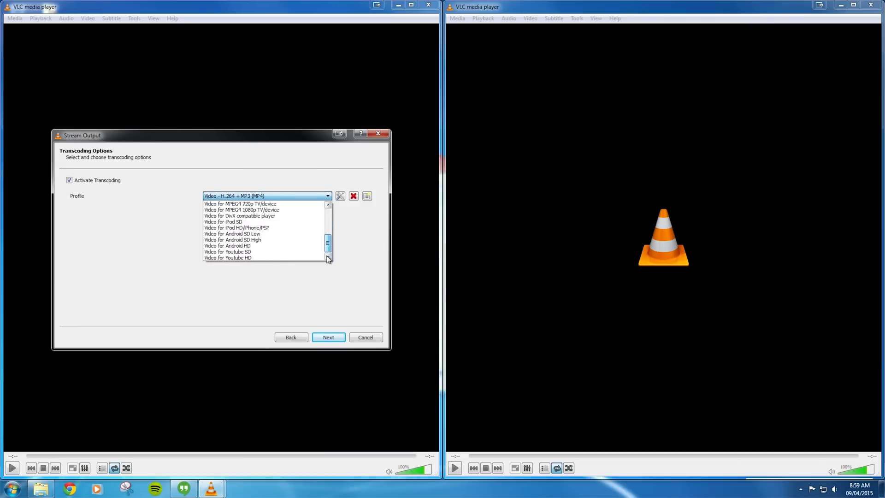
left_click(260, 258)
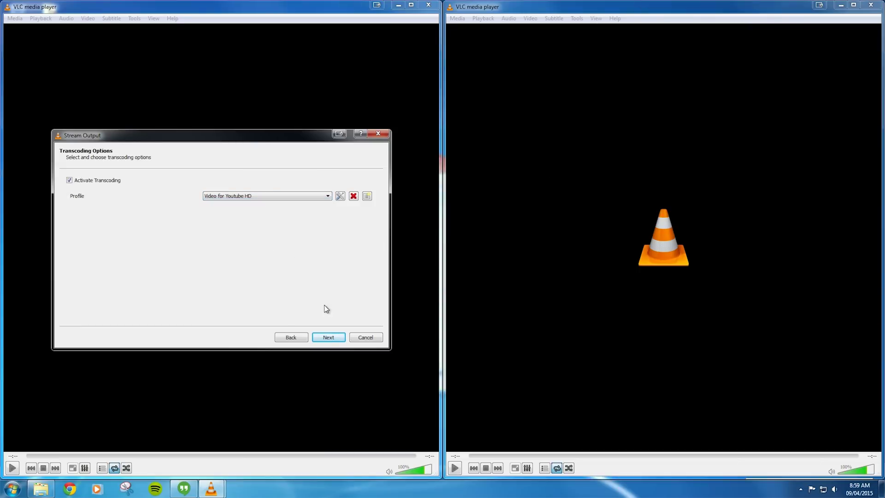
left_click(329, 337)
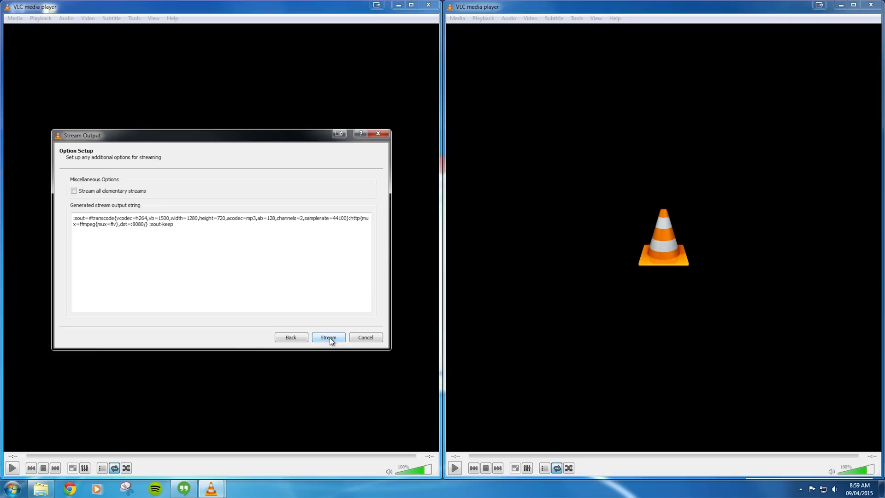
left_click(333, 337)
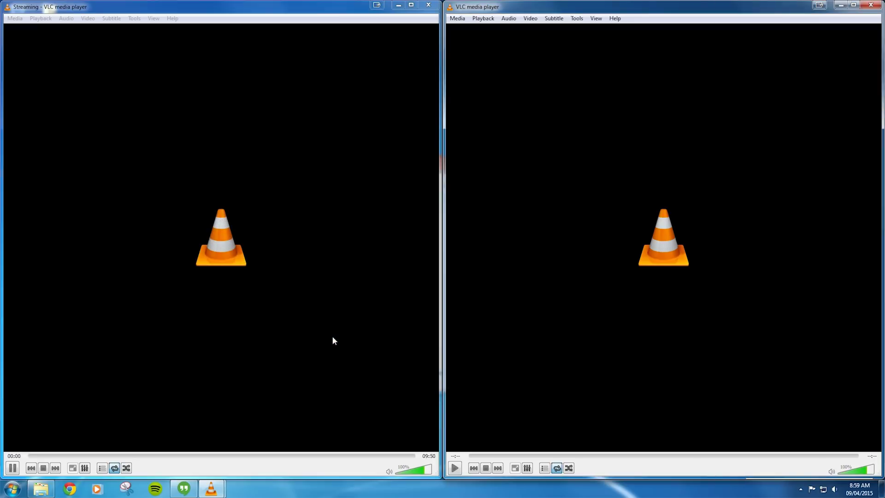
left_click(457, 18)
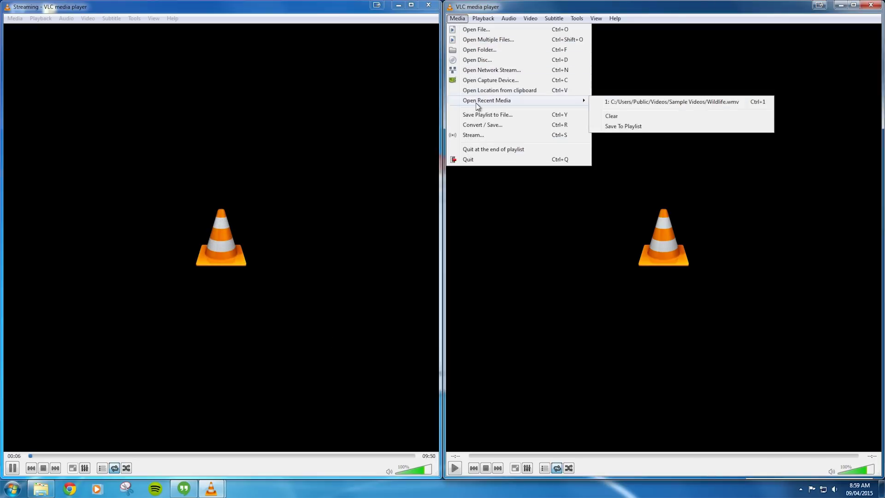
left_click(494, 71)
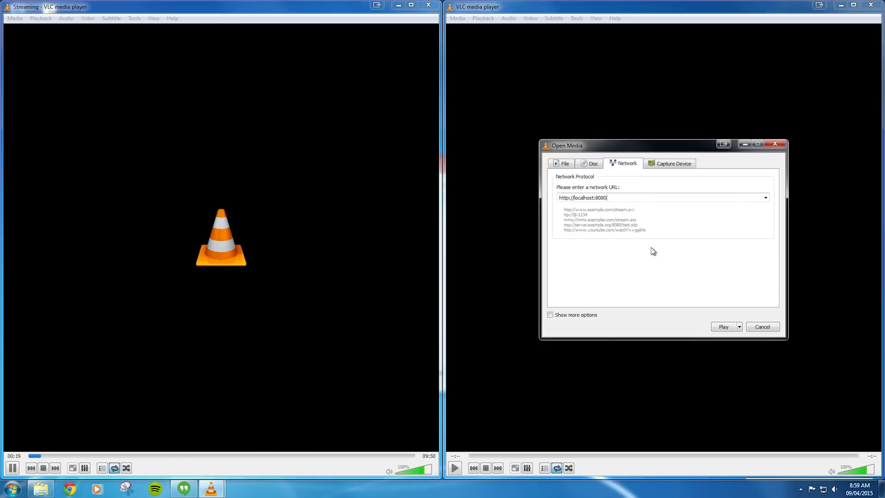
left_click(724, 327)
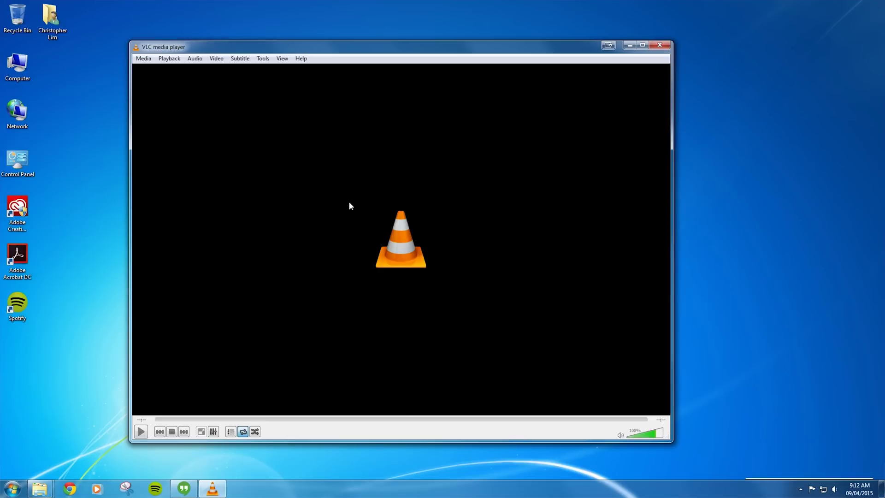
Add Linus Tech Tips #6.mp4 as the source for Convert / Save.
left_click(147, 58)
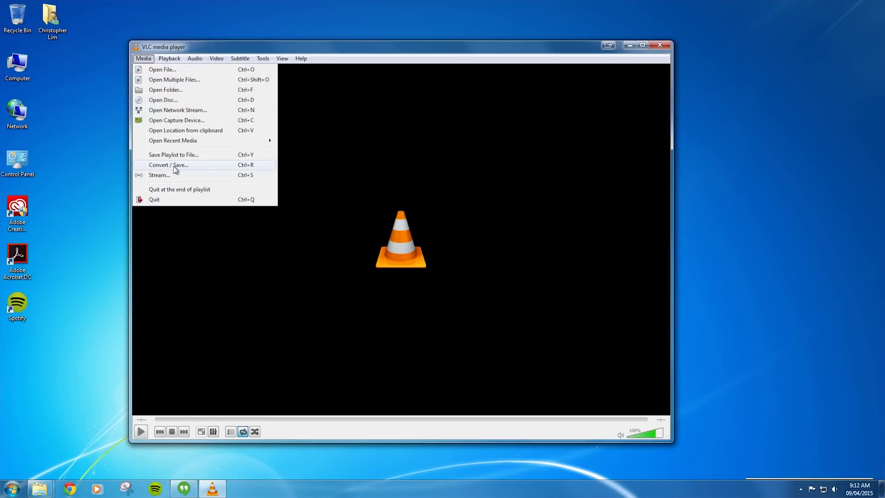
left_click(175, 165)
left_click(488, 200)
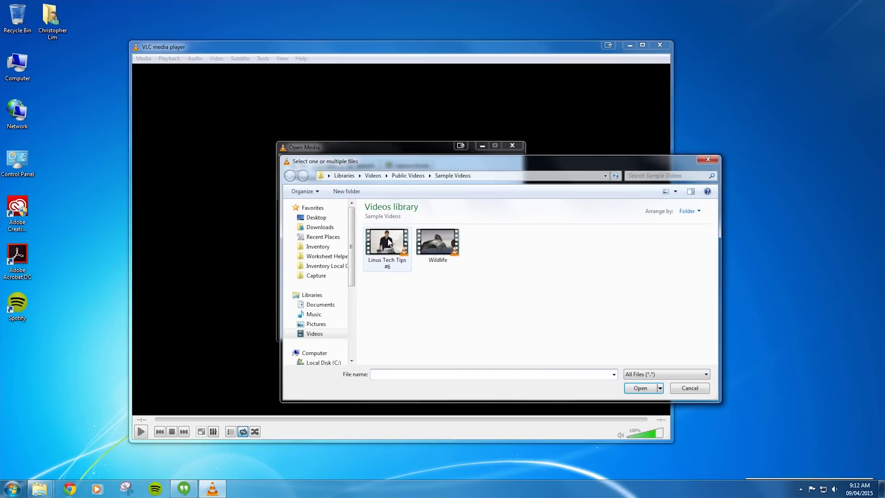
double_click(388, 249)
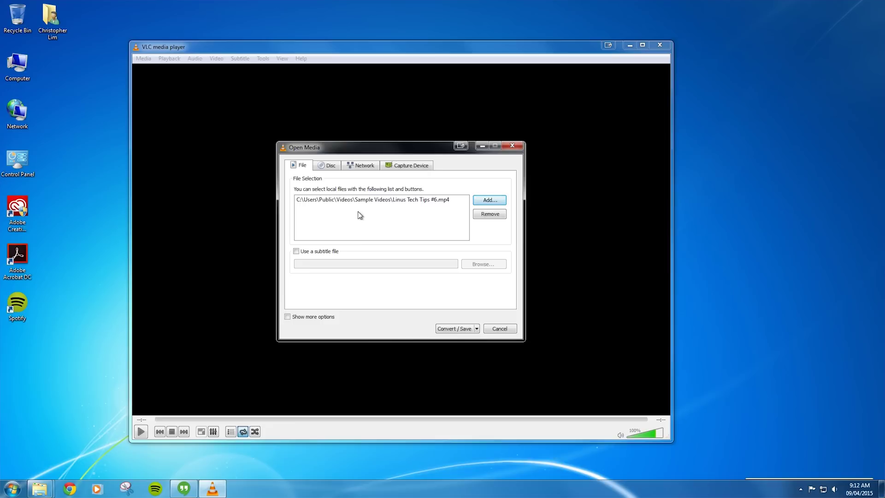
left_click(454, 328)
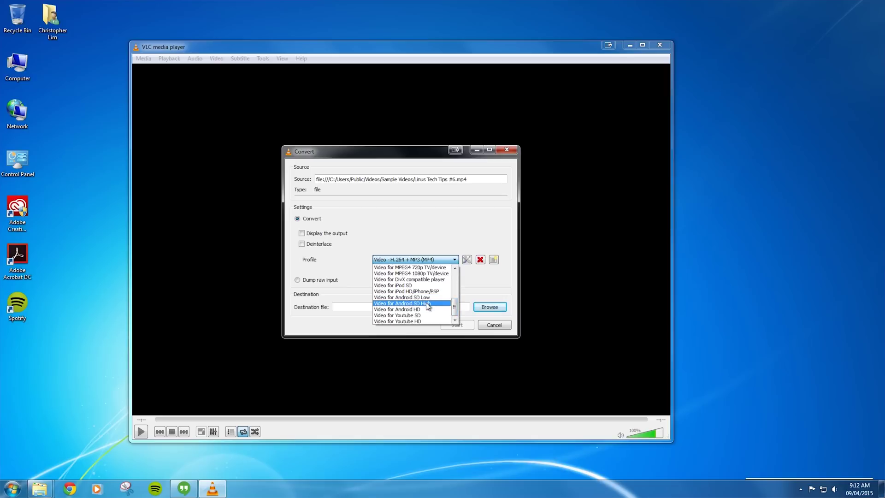
Review the Video for Android SD High profile's video, filter, audio and encapsulation settings.
left_click(466, 259)
left_click(331, 165)
left_click(379, 201)
scroll(513, 308, "down", 10)
left_click(369, 166)
left_click(292, 165)
left_click(475, 342)
Choose the converted file's save location, then slow down playback speed.
left_click(488, 304)
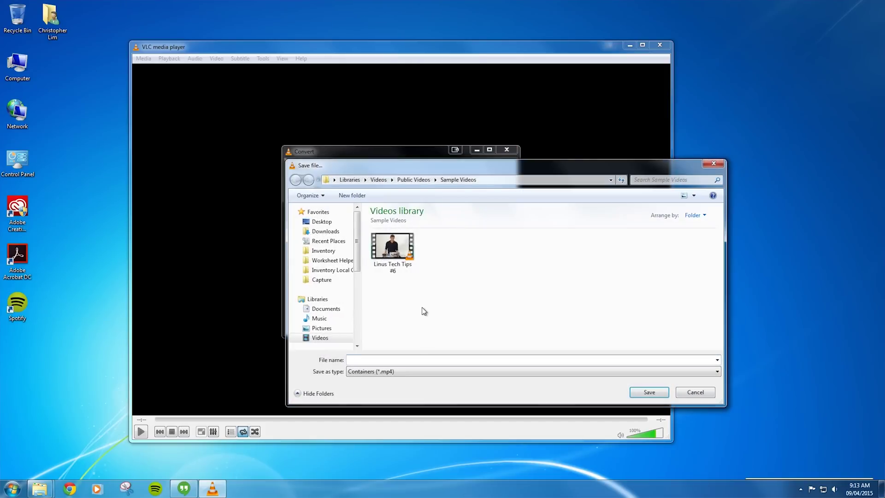
left_click(649, 392)
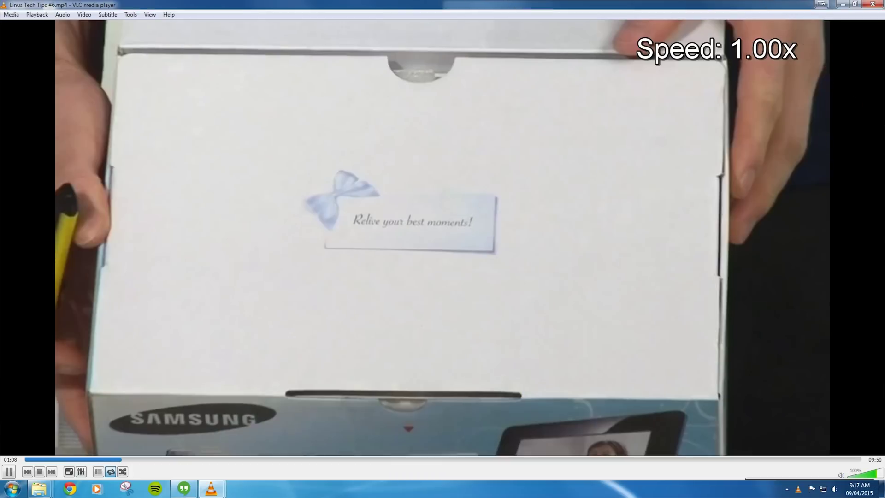
key("minus")
key("minus")
key("minus")
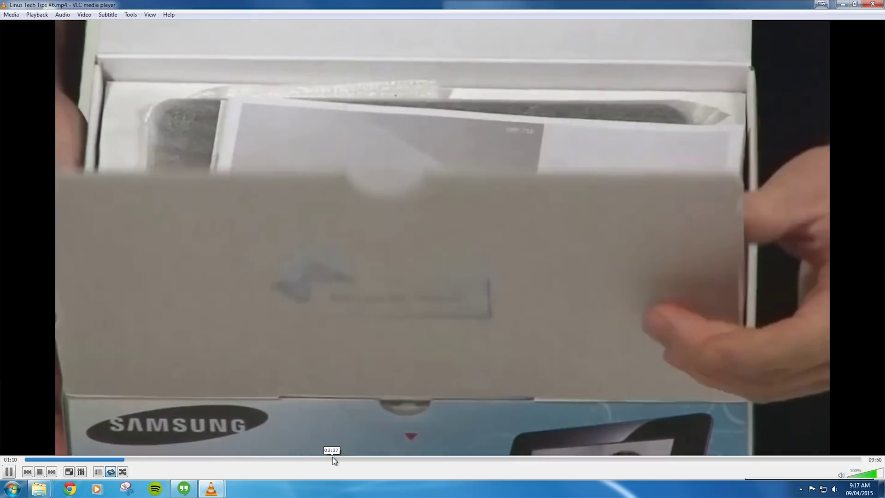
Seek later into the video and step forward four frames with E.
left_click(334, 458)
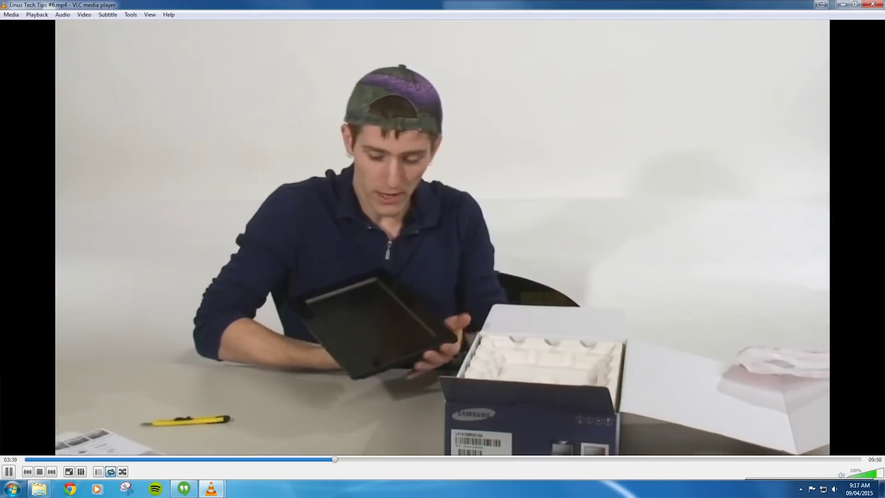
key("e")
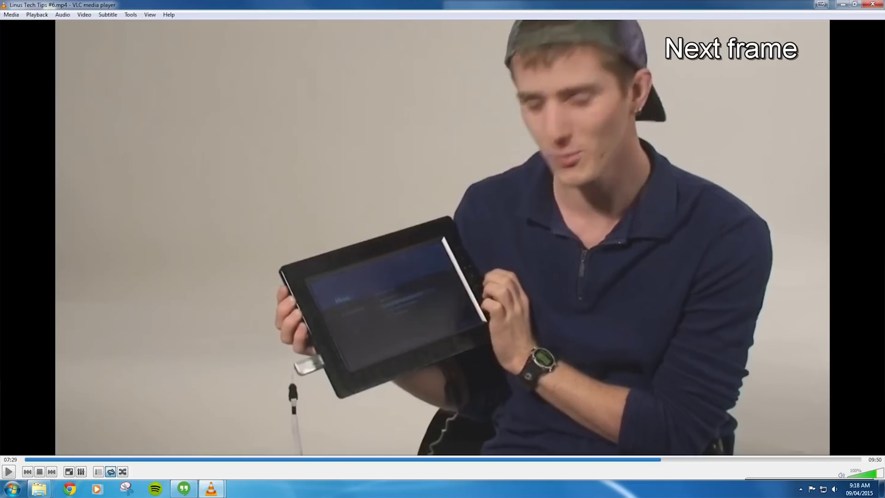
key("e")
key("e")
key("e")
key("e")
key("e")
key("e")
key("e")
key("e")
key("e")
key("e")
key("e")
key("e")
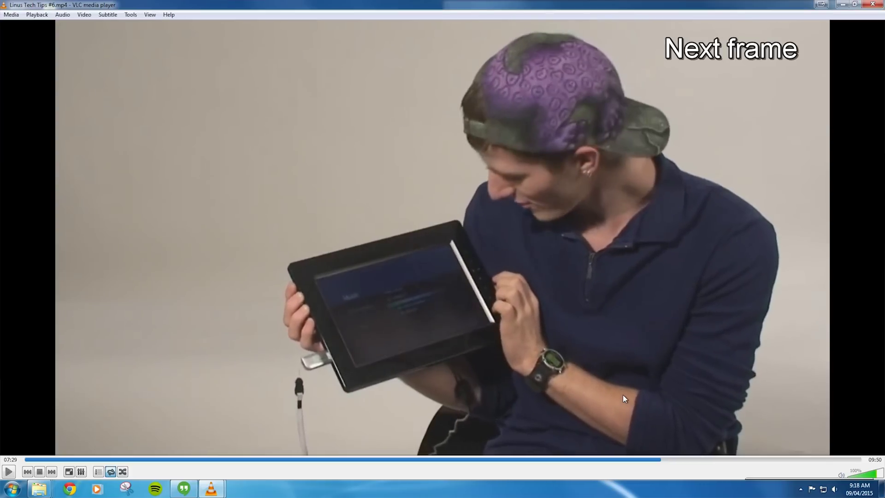
key("e")
key("e")
key("e")
key("e")
key("e")
key("e")
key("e")
key("e")
key("e")
key("e")
key("e")
key("e")
key("e")
key("e")
key("e")
key("e")
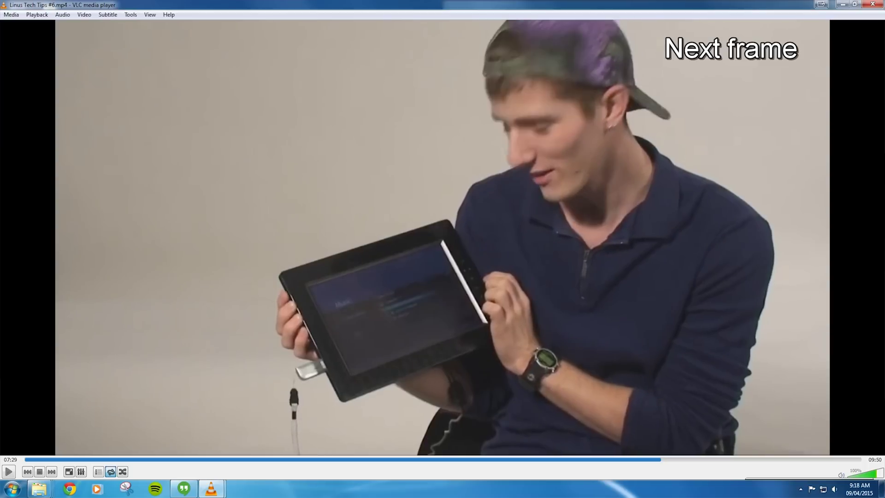
key("e")
key("e")
key("e")
key("e")
Jump to about 08:57, step two more frames, and snapshot the 08:58 frame.
left_click(787, 458)
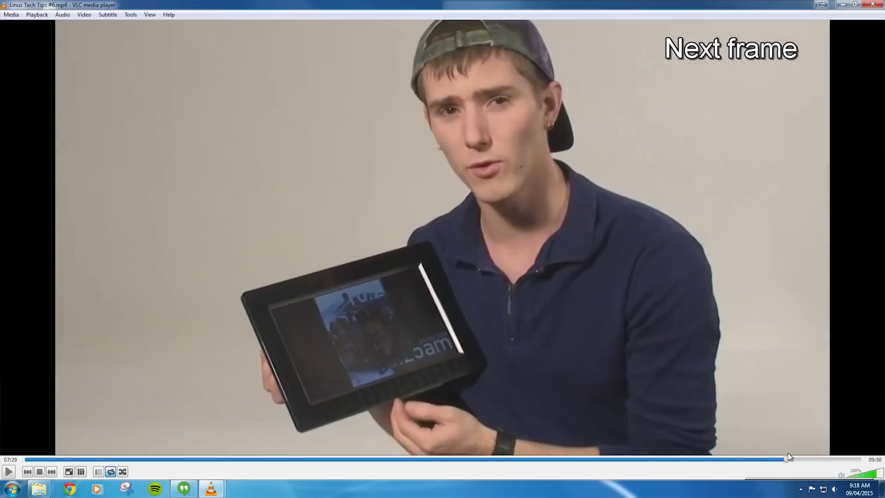
key("e")
key("e")
key("e")
key("e")
key("e")
key("e")
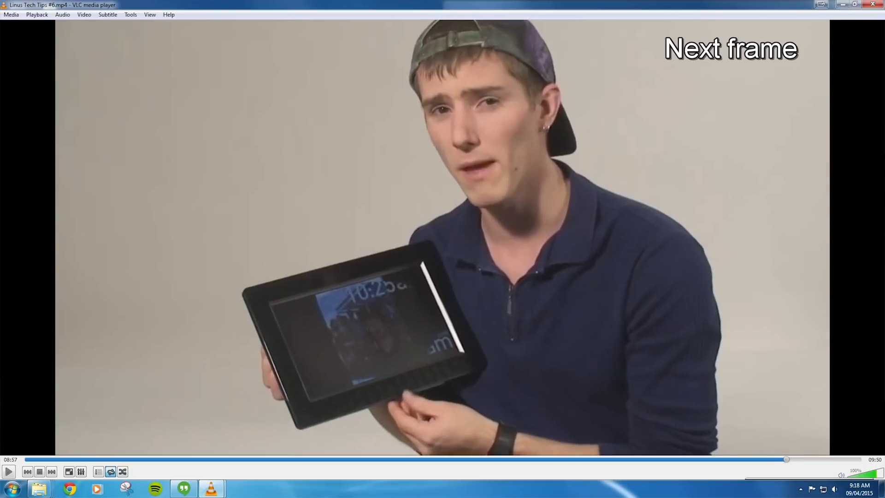
key("e")
key("e")
key("e")
key("e")
key("e")
key("e")
key("e")
key("e")
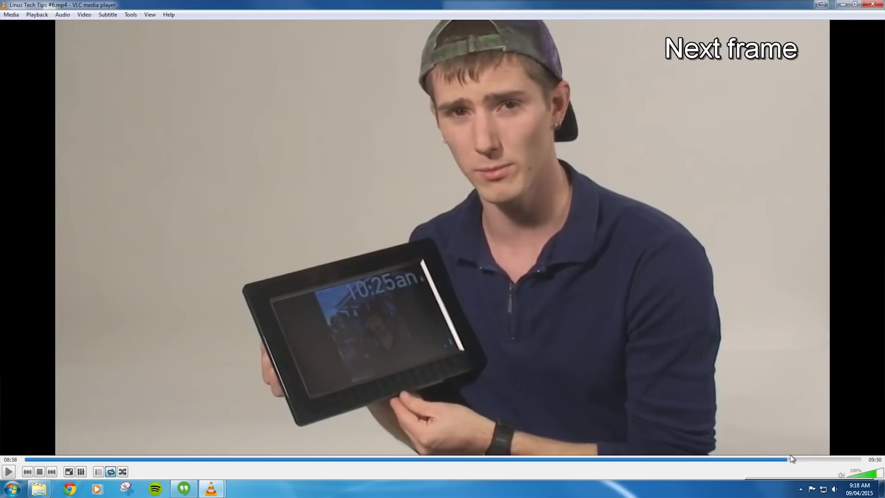
key("shift+s")
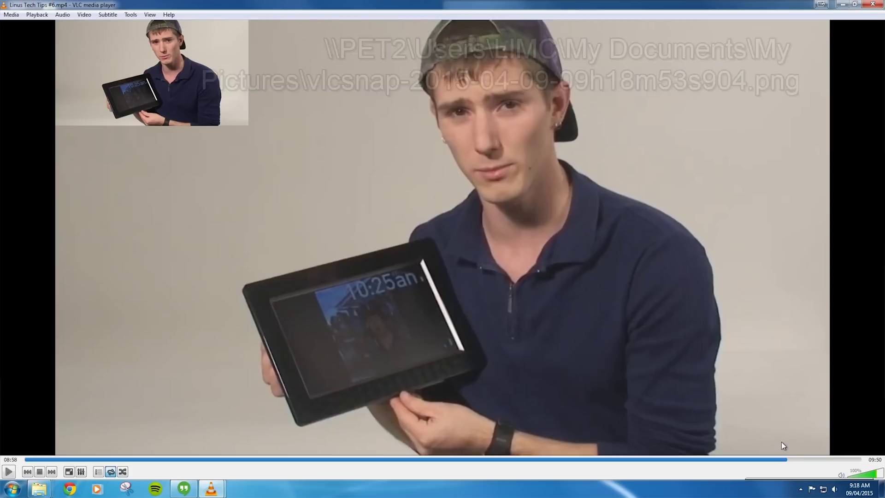
Close VLC and open the new vlcsnap PNG from the Pictures library.
left_click(872, 4)
left_click(702, 214)
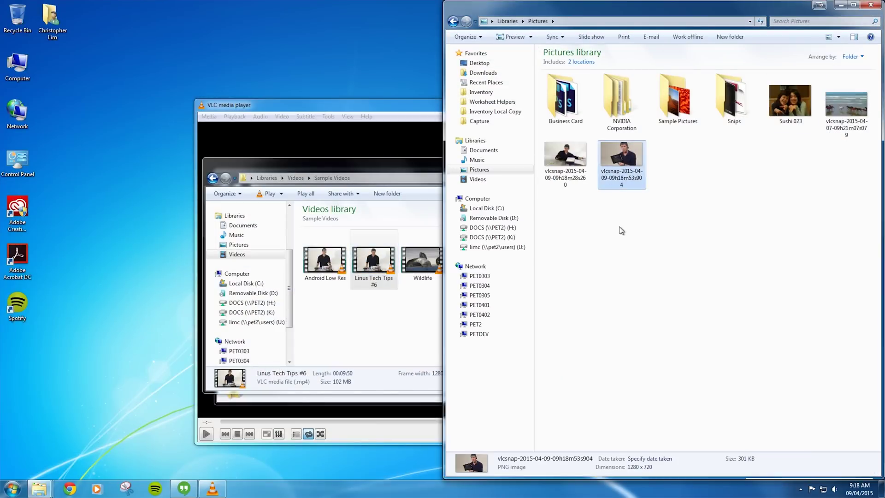
double_click(618, 172)
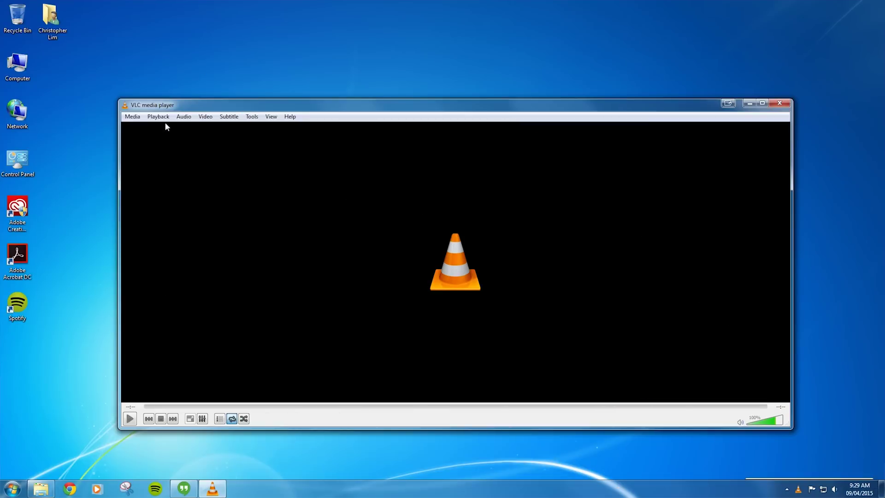
Record the desktop at 60 f/s into 'super good tutorial.asf' in Sample Videos.
left_click(132, 117)
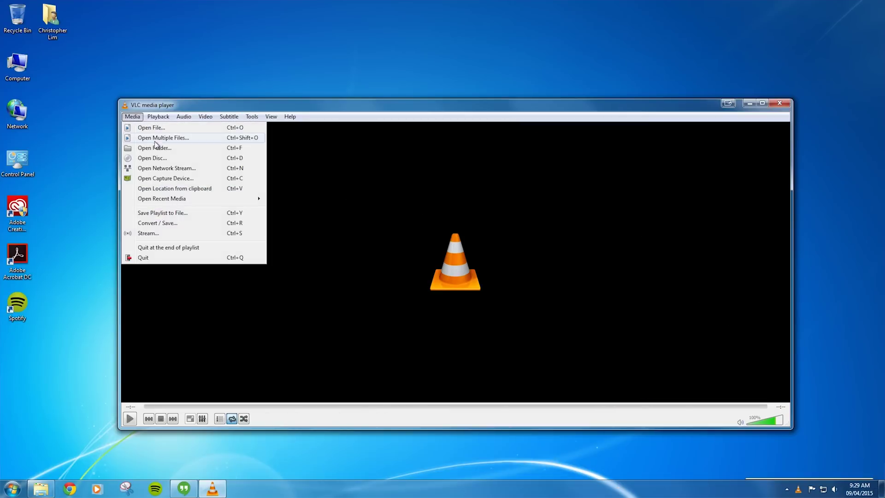
left_click(179, 179)
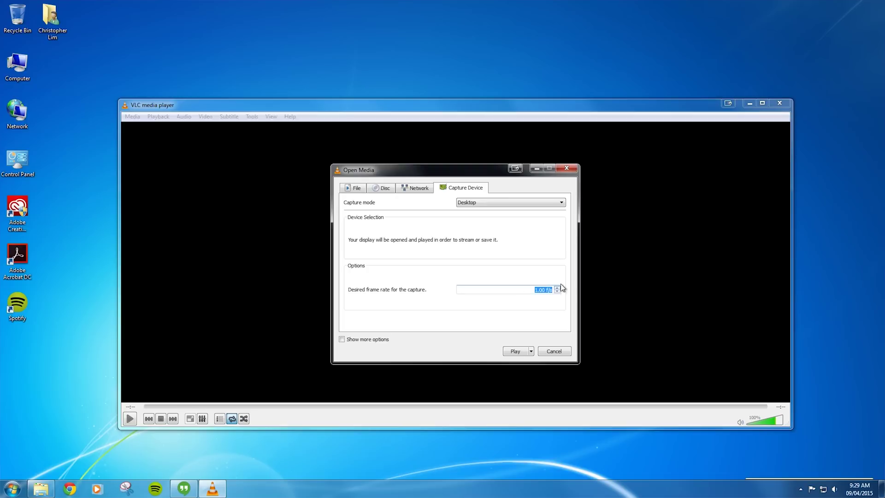
type("0")
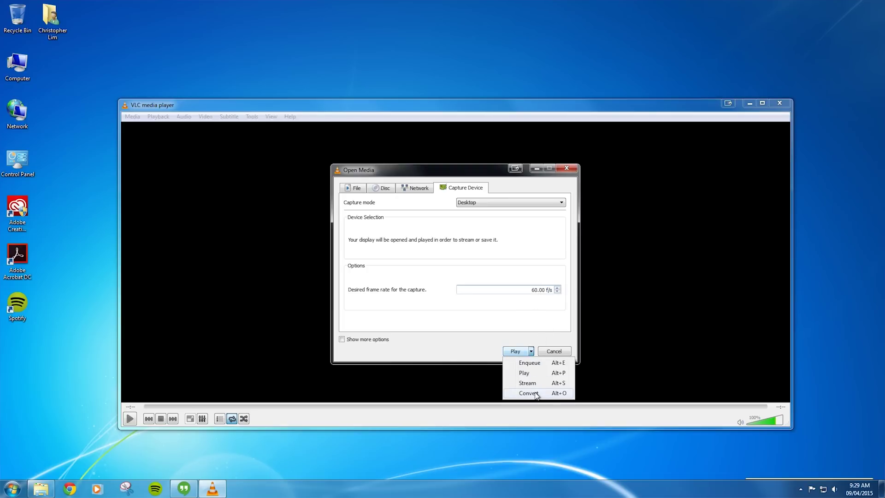
left_click(528, 393)
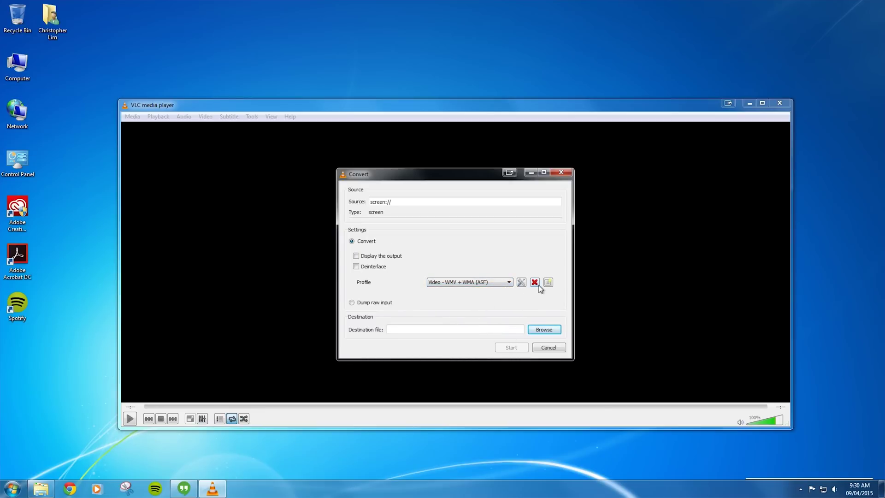
left_click(538, 331)
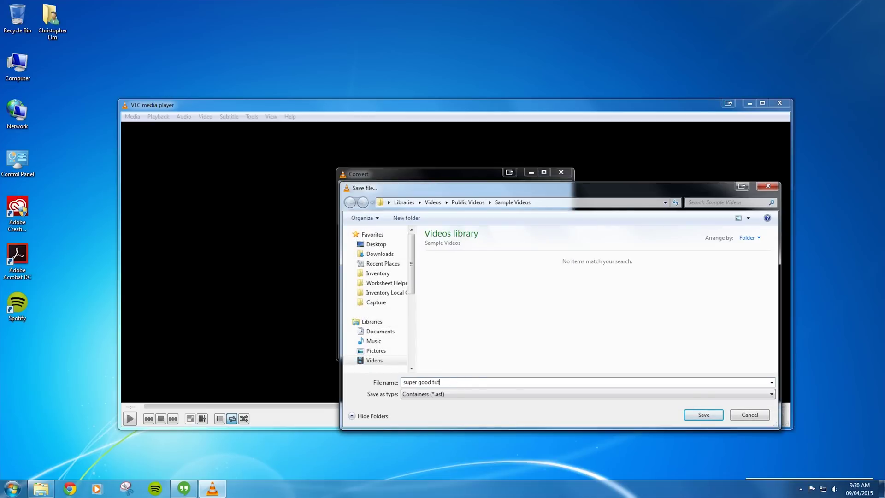
left_click(704, 414)
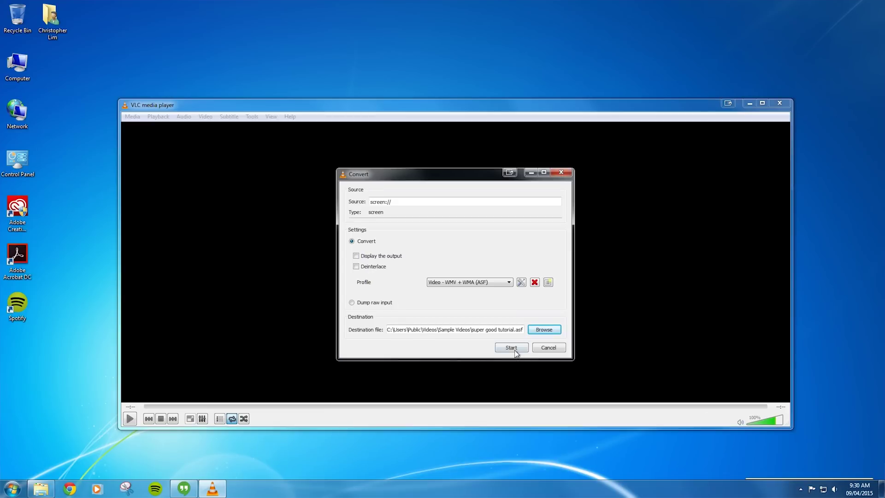
left_click(512, 348)
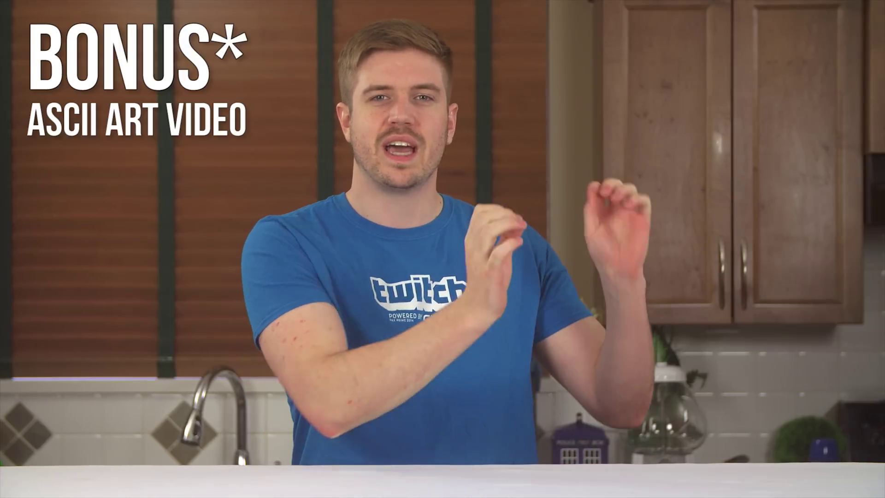
Set the video output module to Color ASCII art video output and save preferences.
left_click(256, 53)
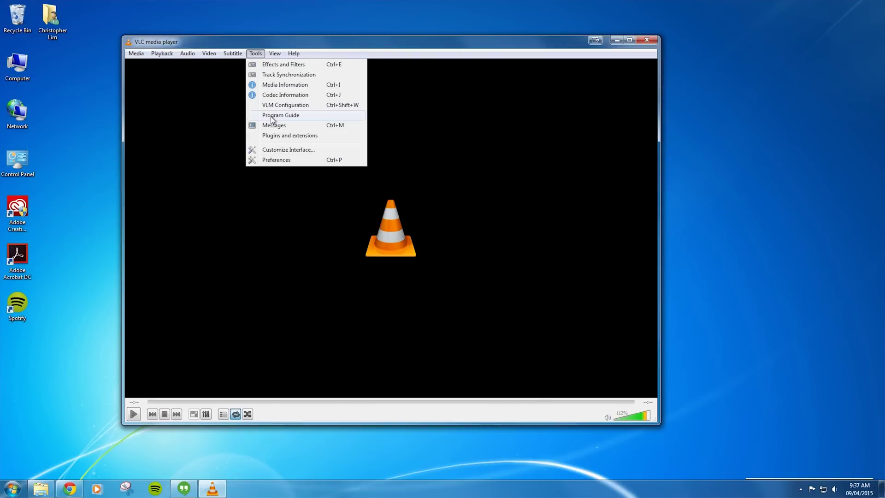
left_click(282, 162)
left_click(373, 99)
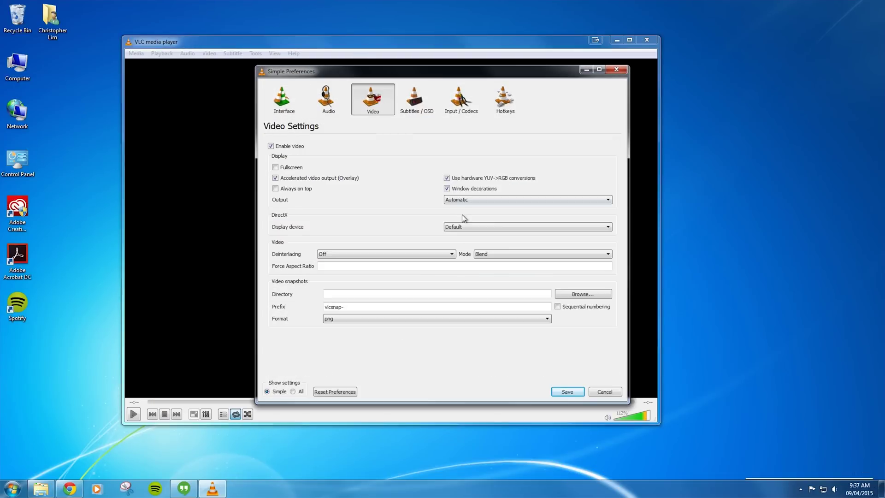
left_click(468, 202)
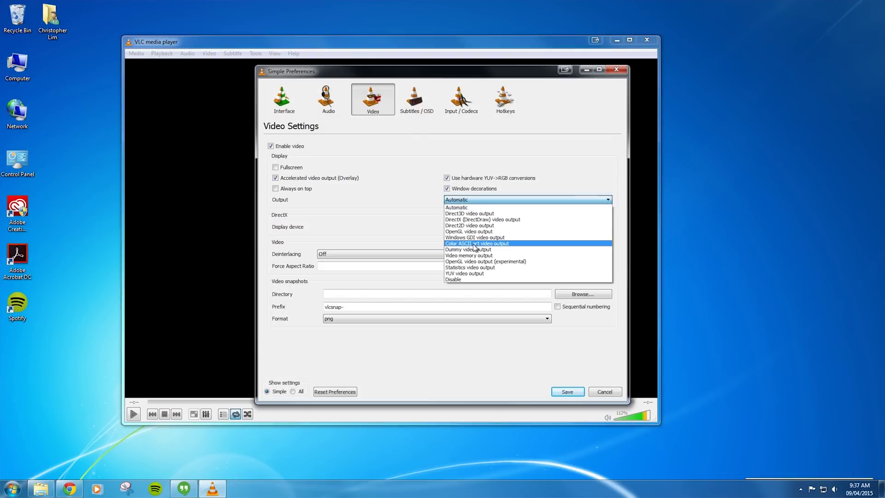
left_click(483, 243)
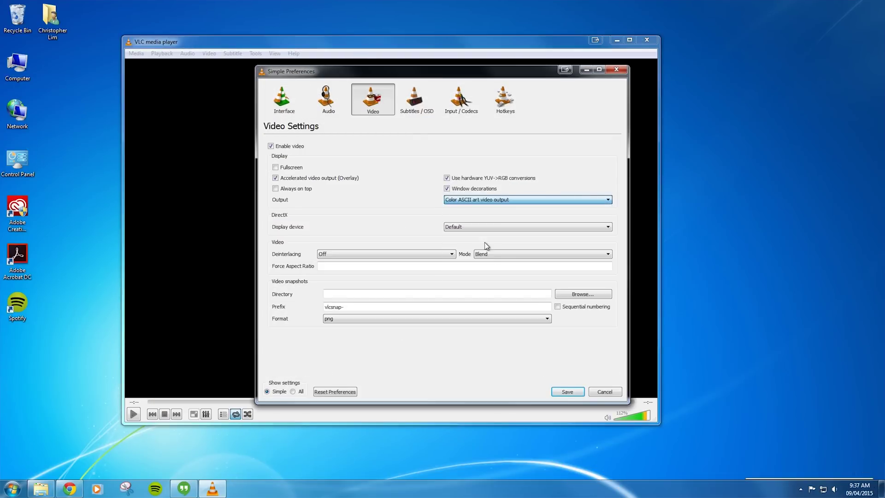
left_click(568, 391)
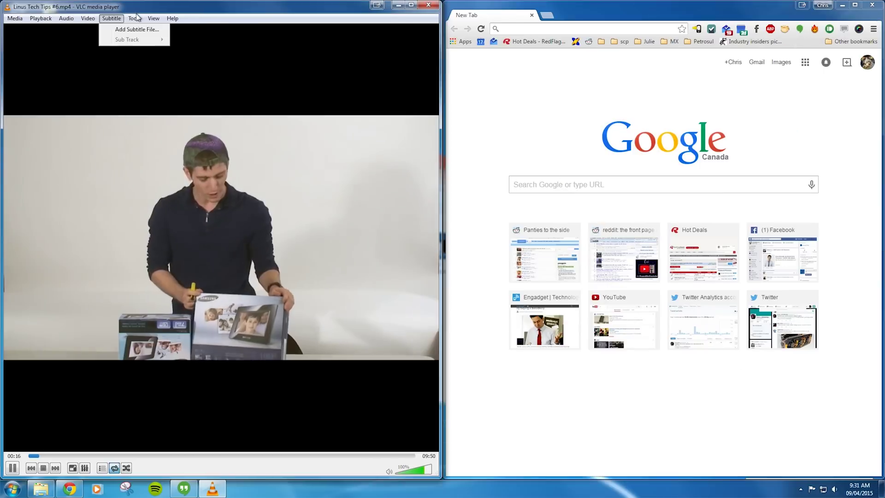
In All preferences, enable the Web interface, enter the Lua HTTP password, and save.
mouse_move(137, 18)
left_click(154, 126)
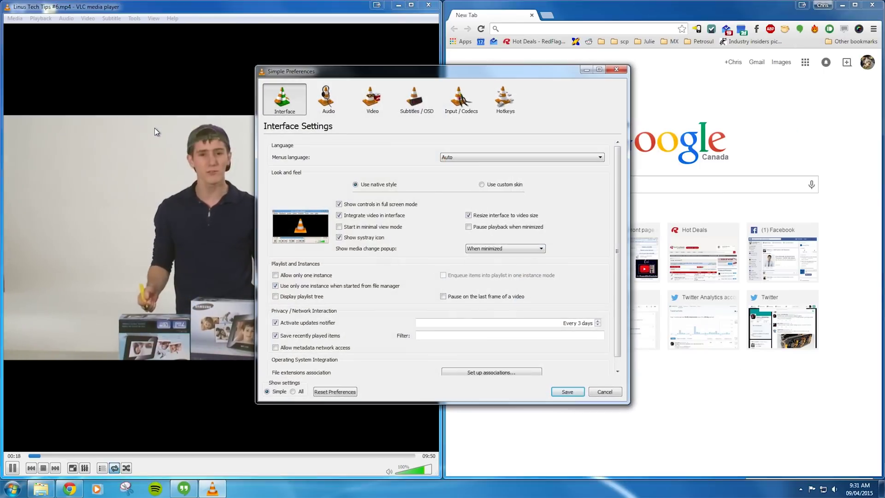
left_click(293, 392)
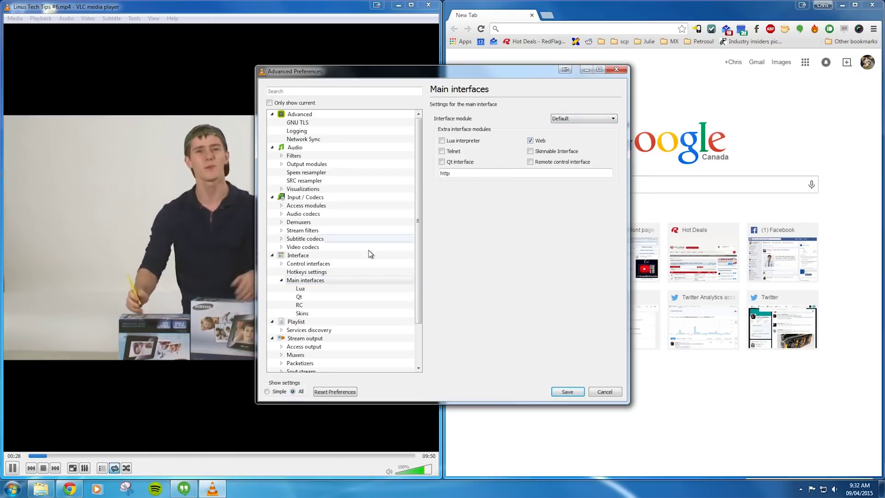
left_click(303, 291)
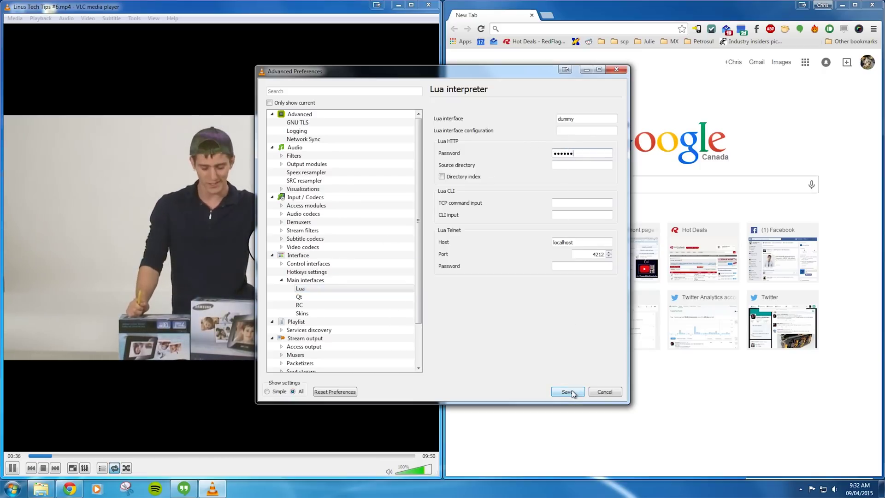
left_click(567, 392)
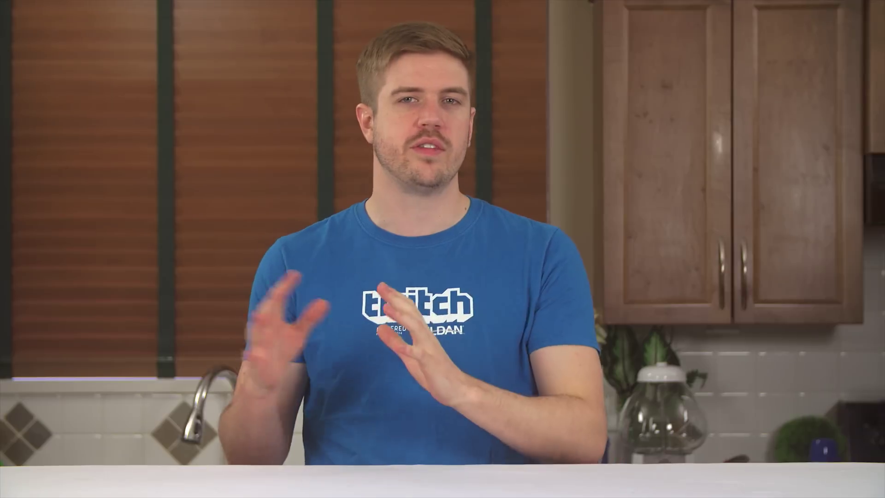